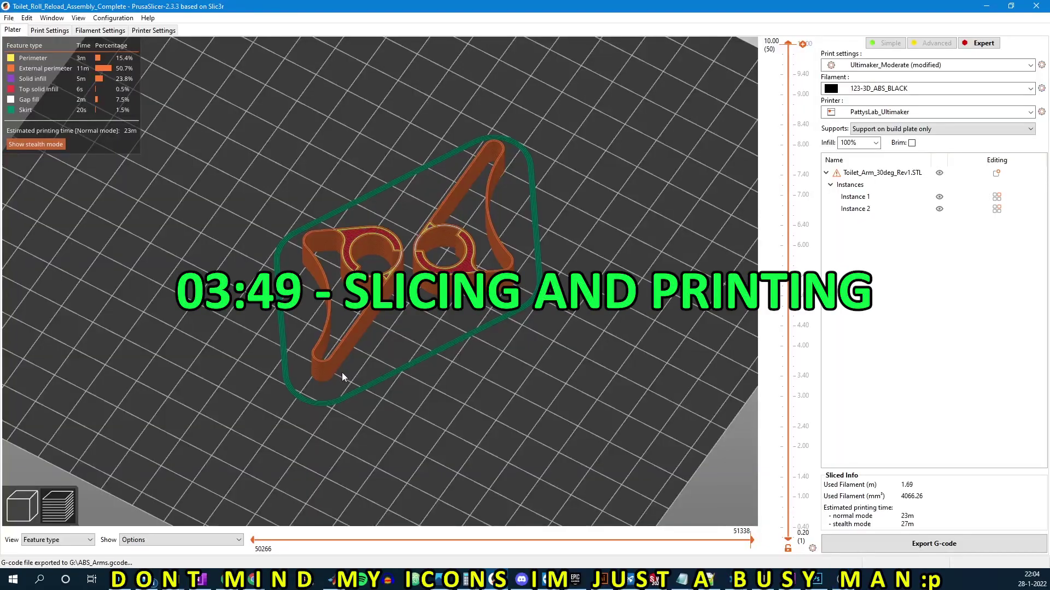
- Tilt the sliced arm-pair preview to a top-down view
left_click_drag(342, 372, 262, 363)
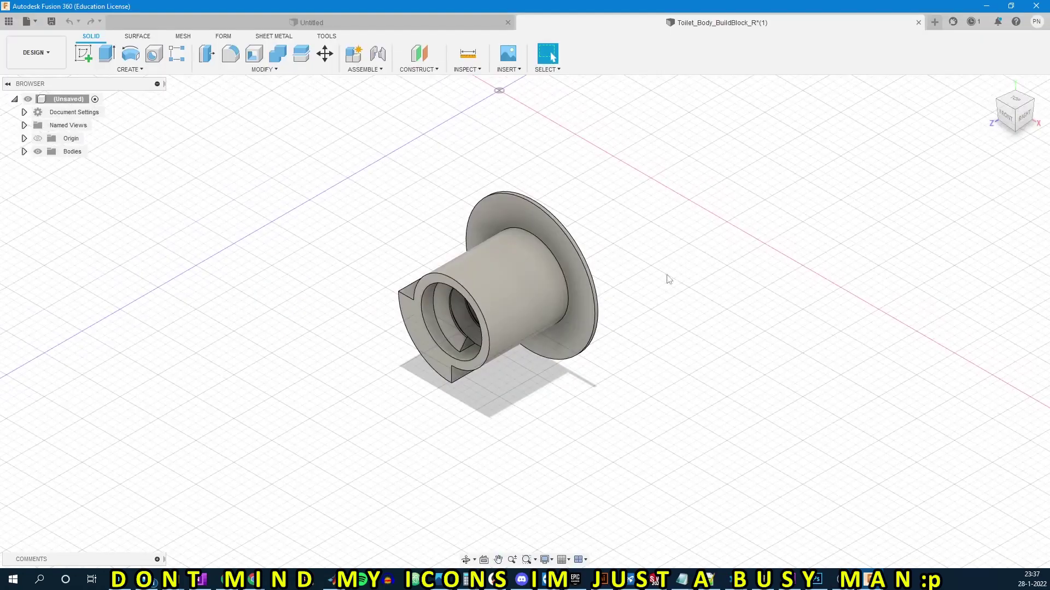
- Start a sketch on the part's round back face and anchor a centre rectangle at the circle centre
left_click_drag(668, 279, 513, 259)
left_click(80, 55)
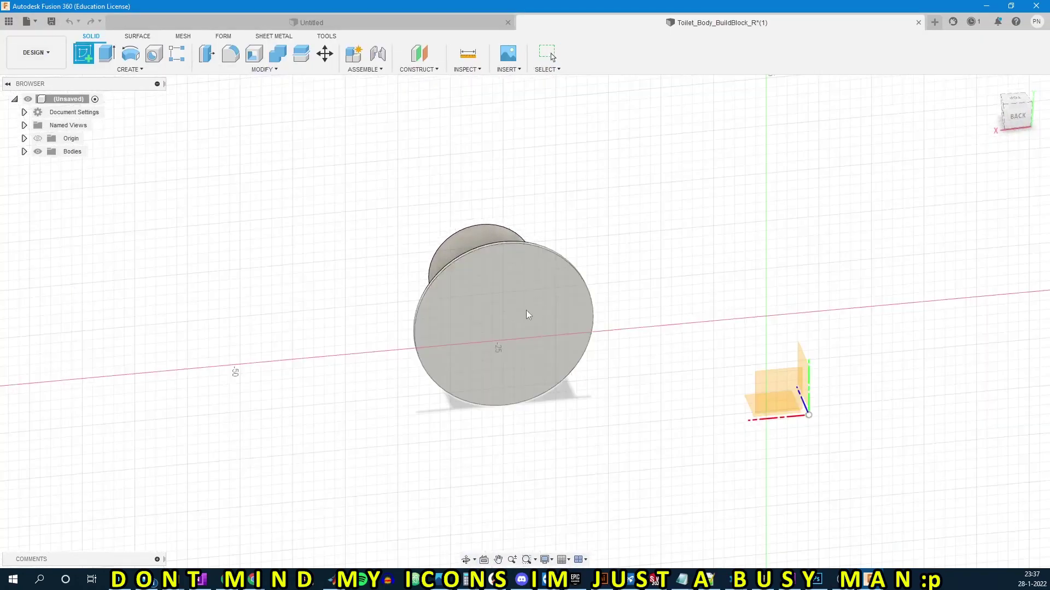
left_click(504, 302)
key("r")
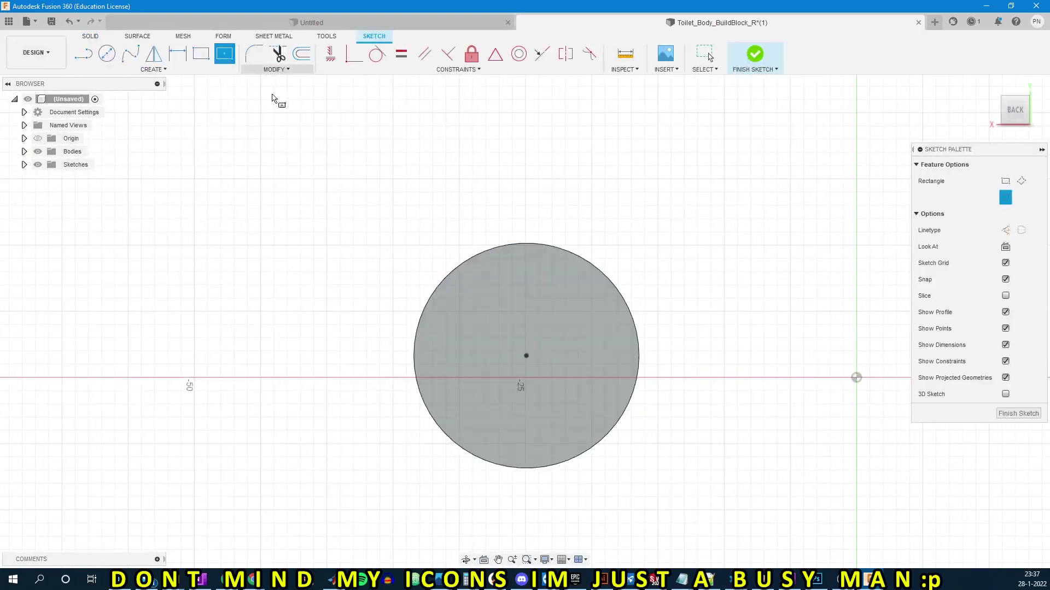
left_click(527, 355)
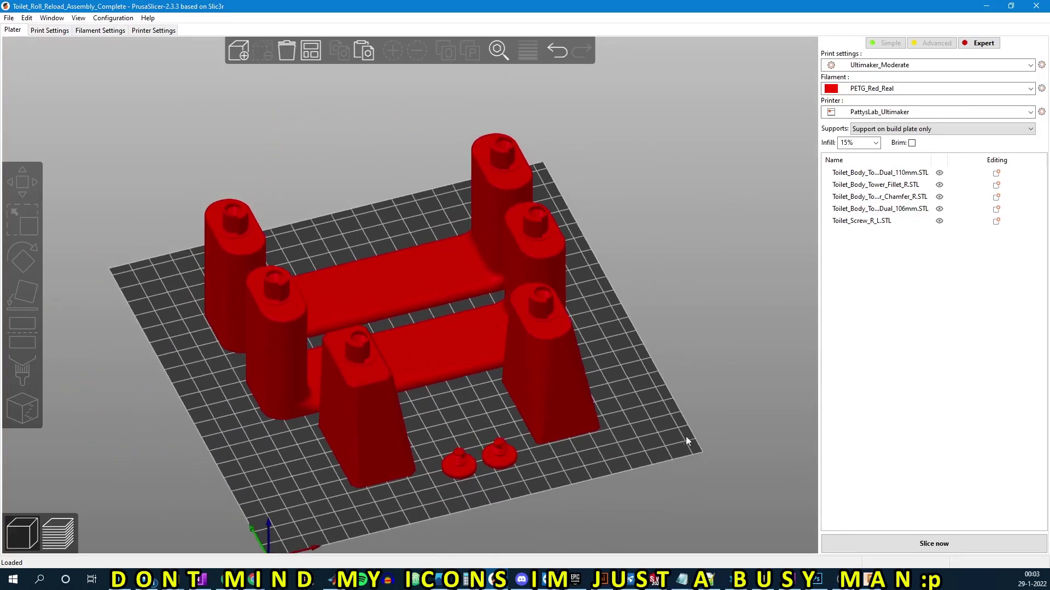
- Add a second copy of the fillet tower and move it to the left
scroll(479, 408, "up", 4)
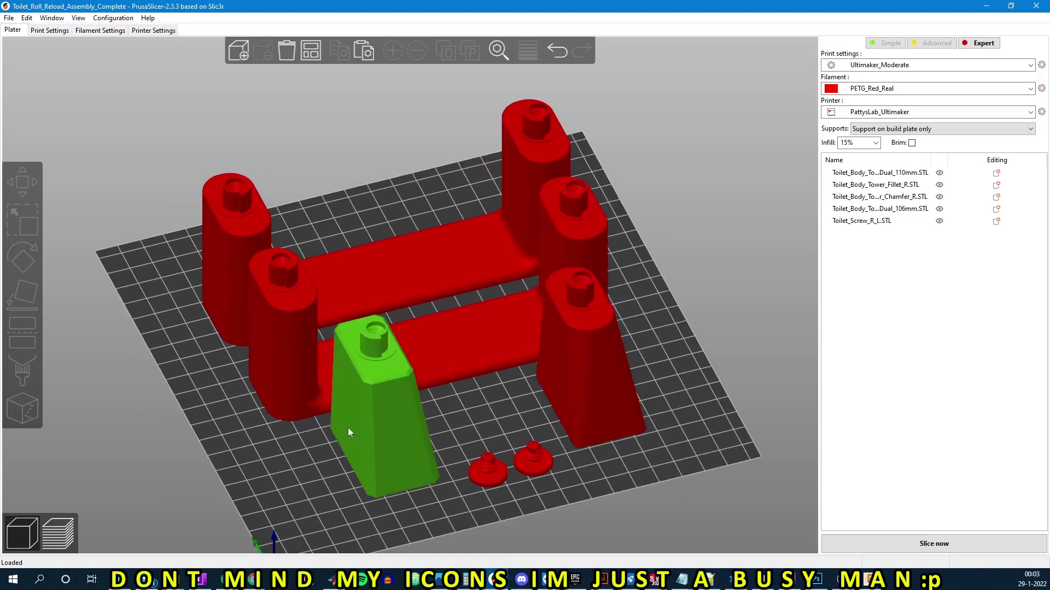
left_click_drag(531, 437, 597, 412)
right_click(597, 412)
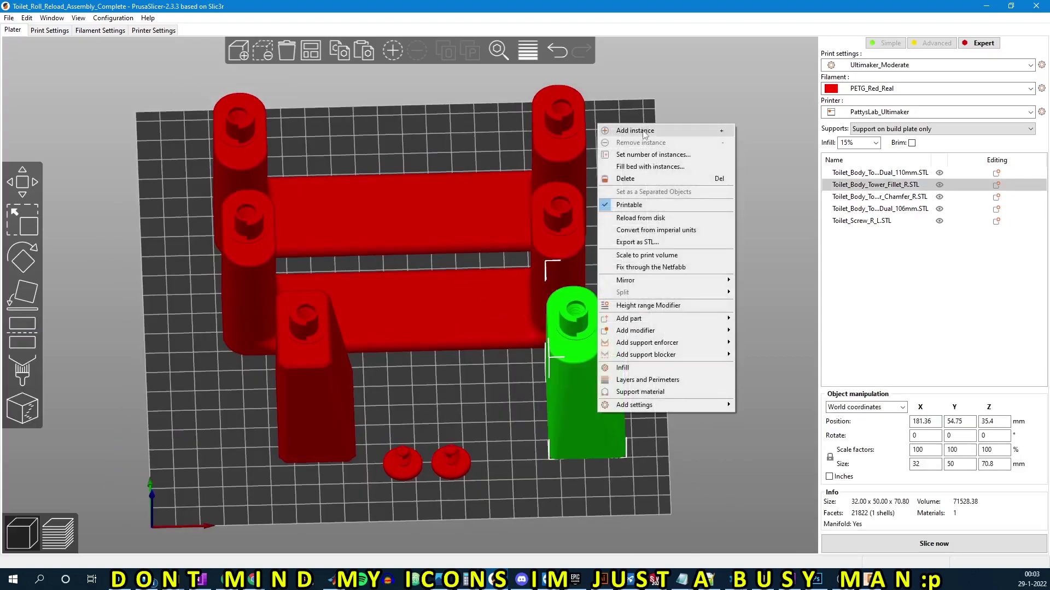
left_click(621, 307)
left_click_drag(621, 307, 508, 324)
- Mirror the tower copy along the Y axis, then select the original right fillet tower
right_click(509, 323)
mouse_move(543, 222)
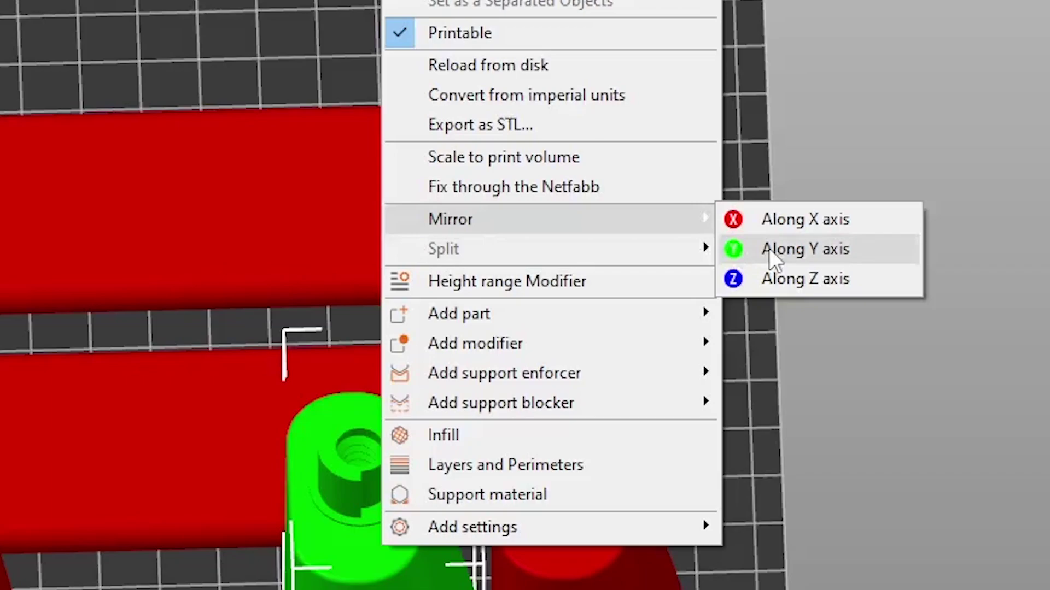
left_click(769, 249)
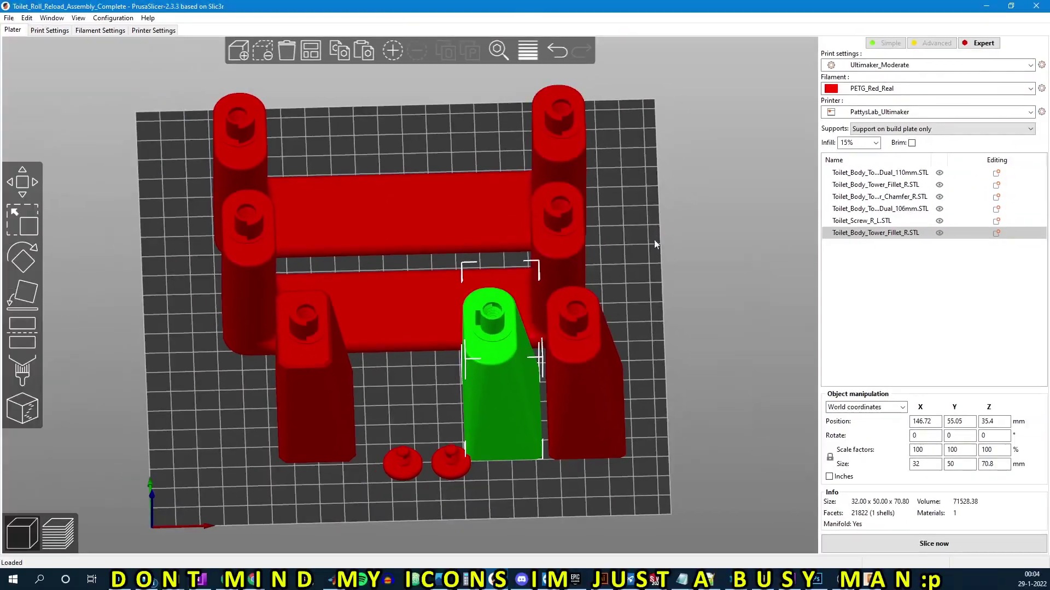
left_click(588, 458)
scroll(589, 468, "up", 3)
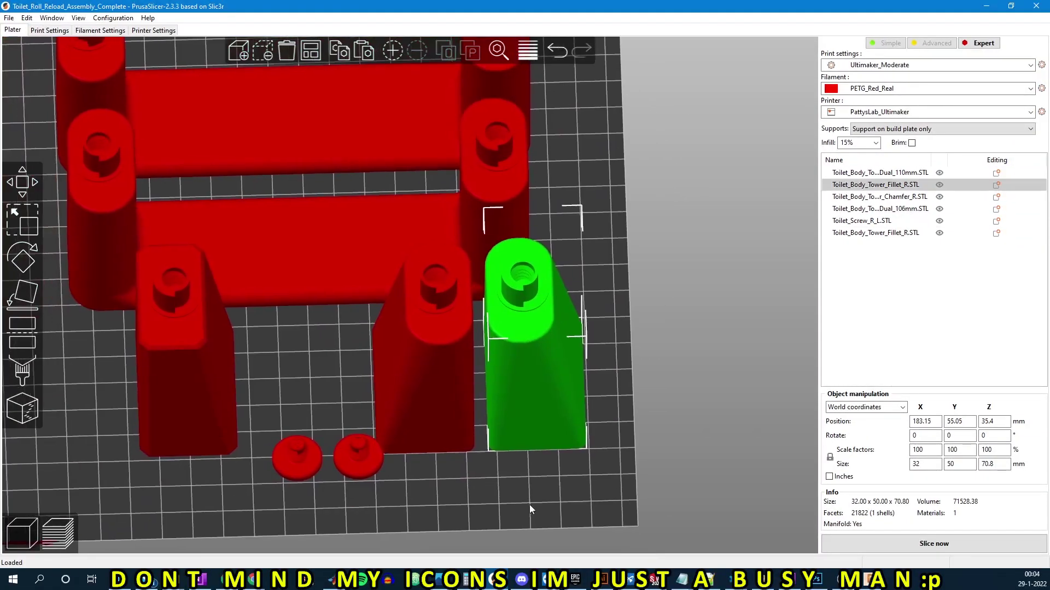
left_click(522, 497)
scroll(483, 484, "down", 5)
left_click_drag(483, 484, 513, 397)
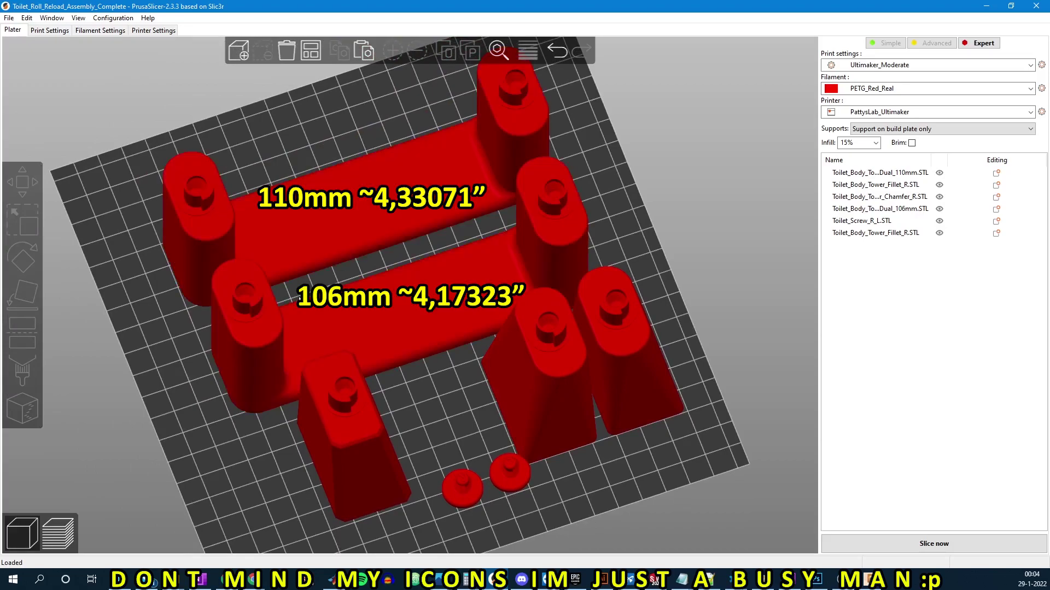
left_click_drag(432, 403, 381, 304)
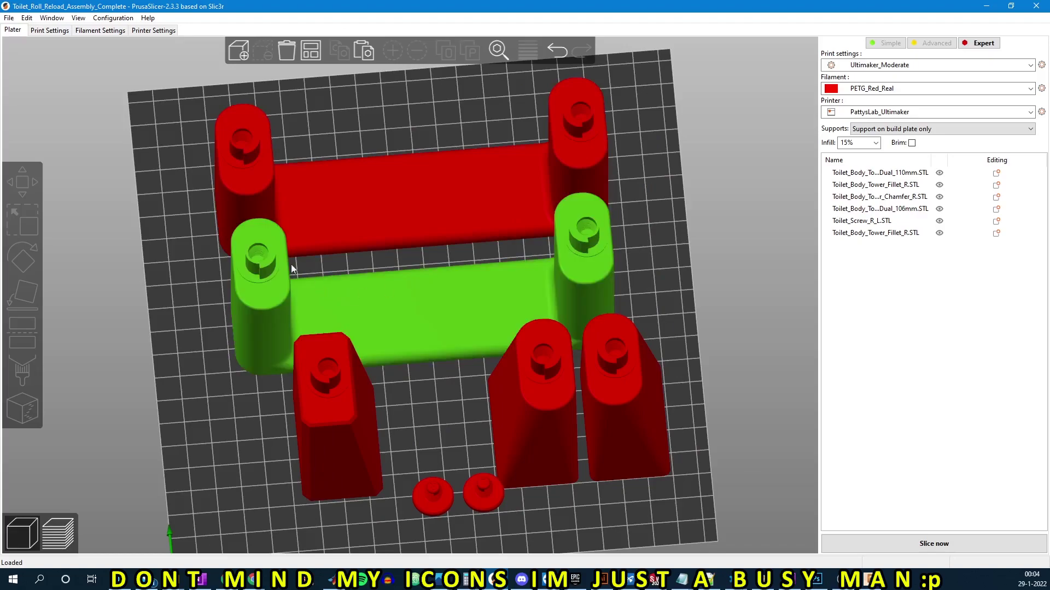
- Select the screw pair and drag it down and left on the plate
left_click_drag(418, 411, 483, 441)
scroll(552, 499, "up", 3)
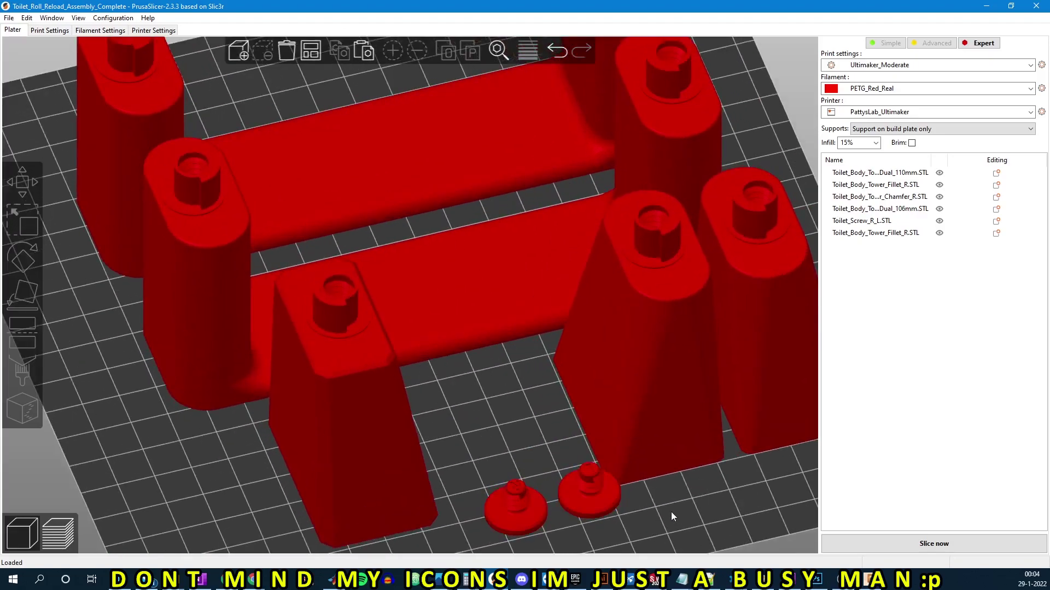
left_click_drag(671, 516, 661, 493)
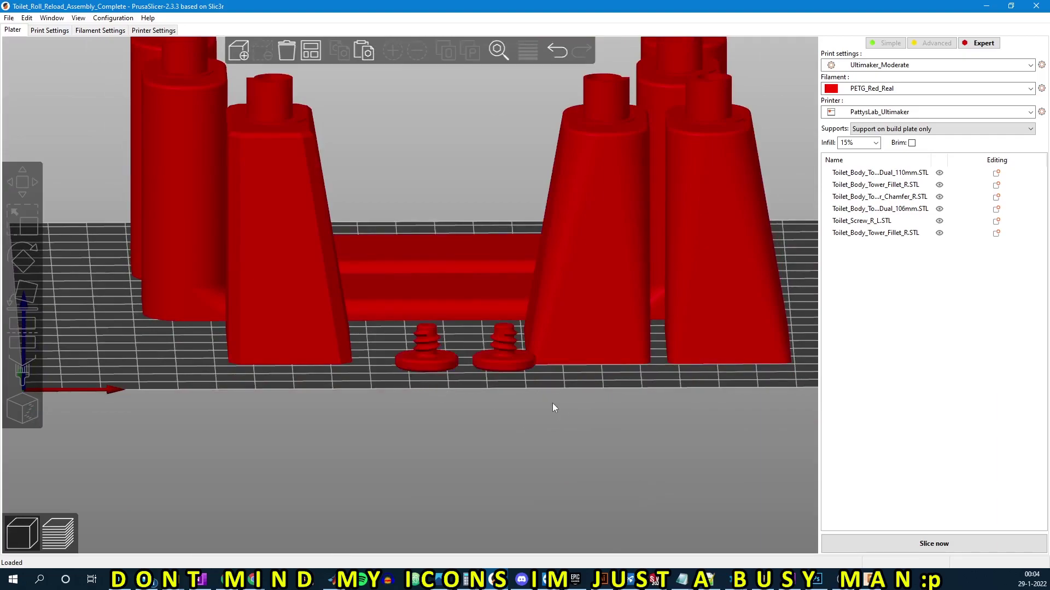
left_click_drag(564, 416, 484, 333)
left_click(475, 334)
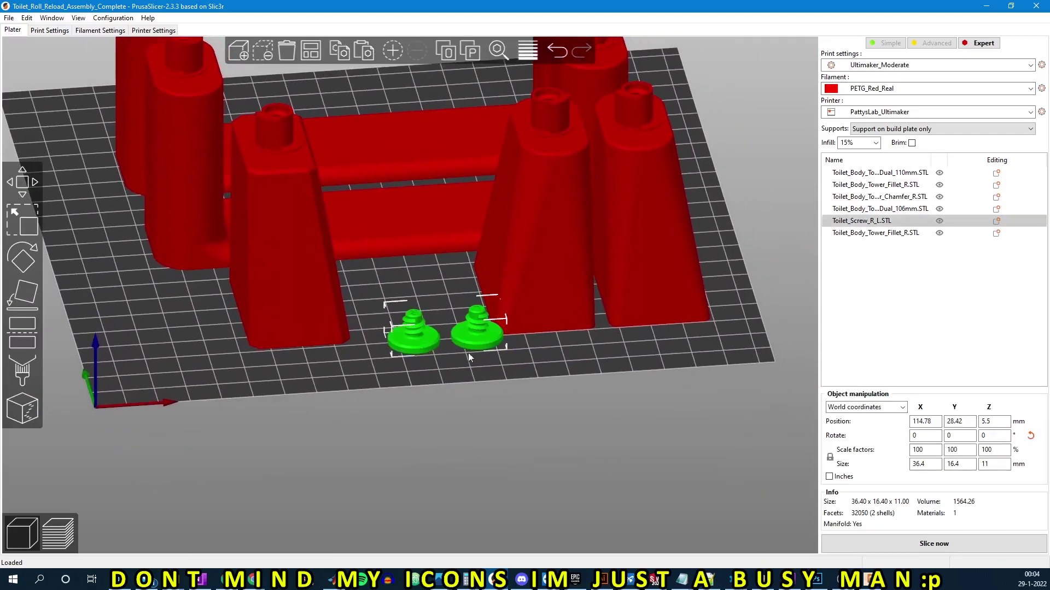
left_click(497, 372)
scroll(519, 383, "up", 5)
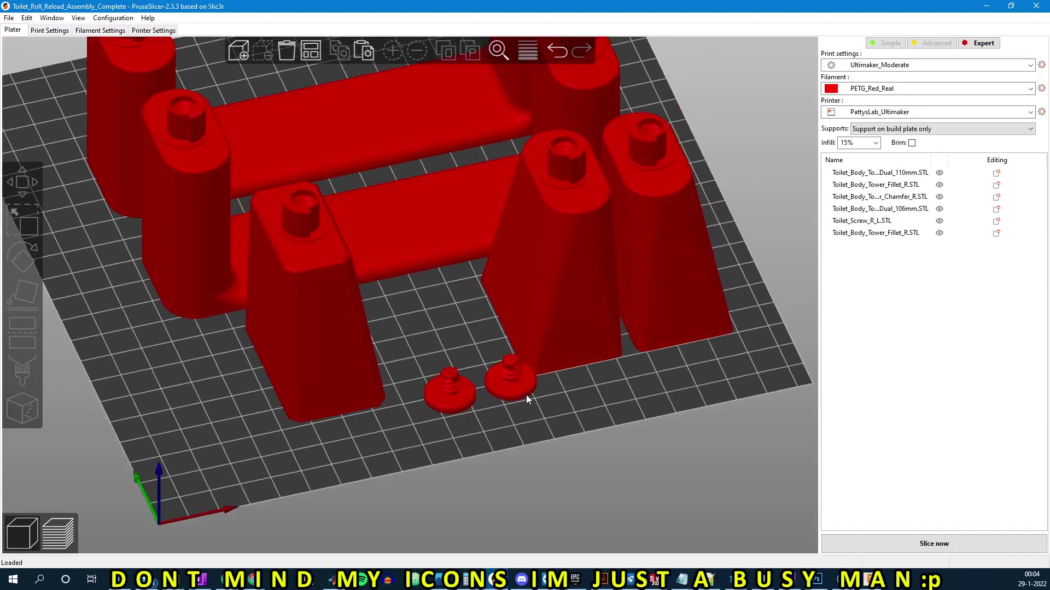
left_click_drag(507, 388, 455, 411)
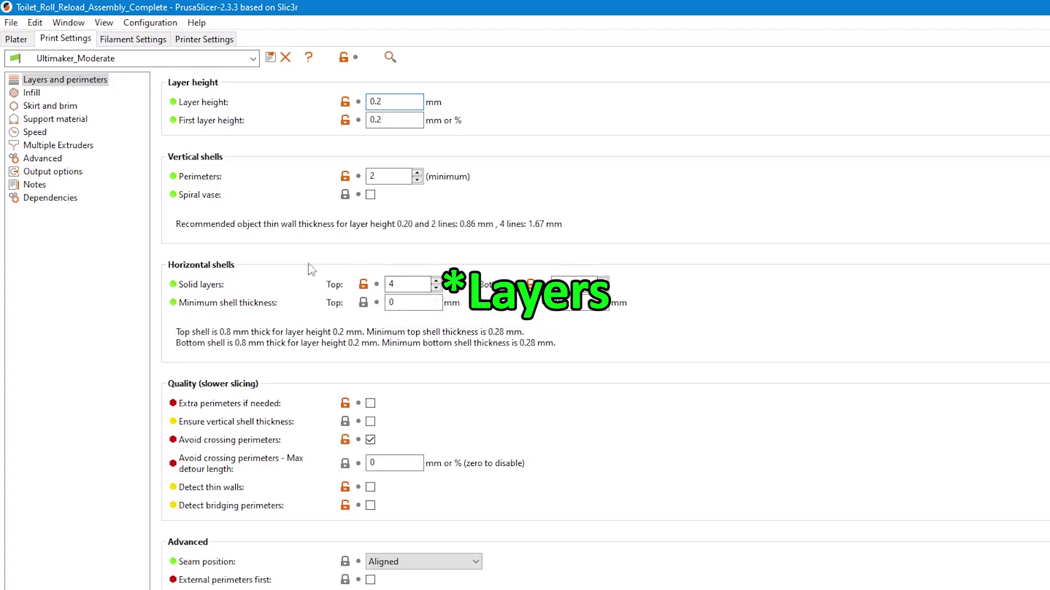
- Review the Infill and Speed pages of the print settings
left_click(34, 94)
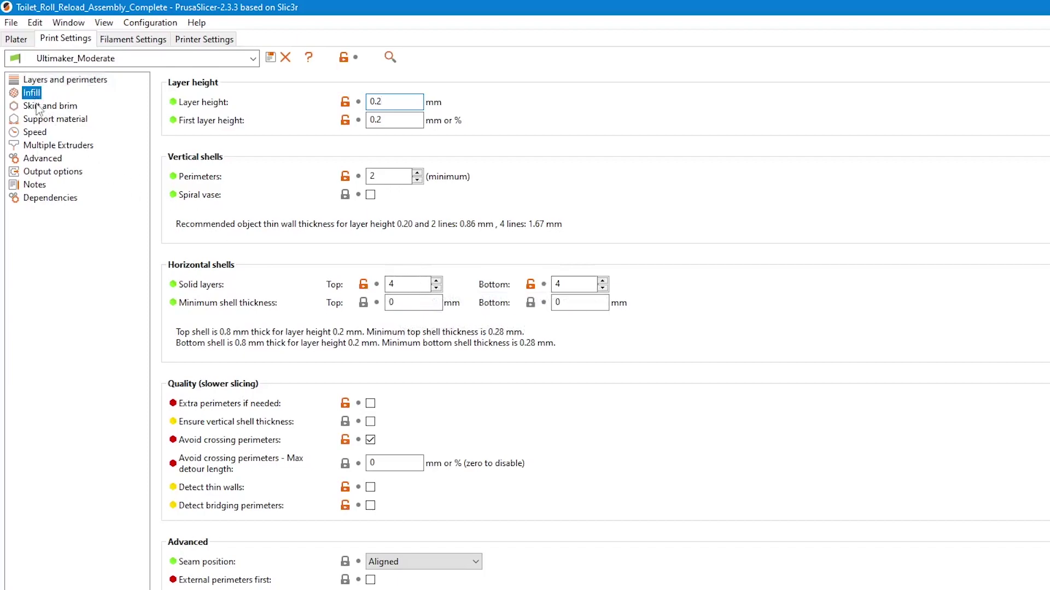
left_click(41, 133)
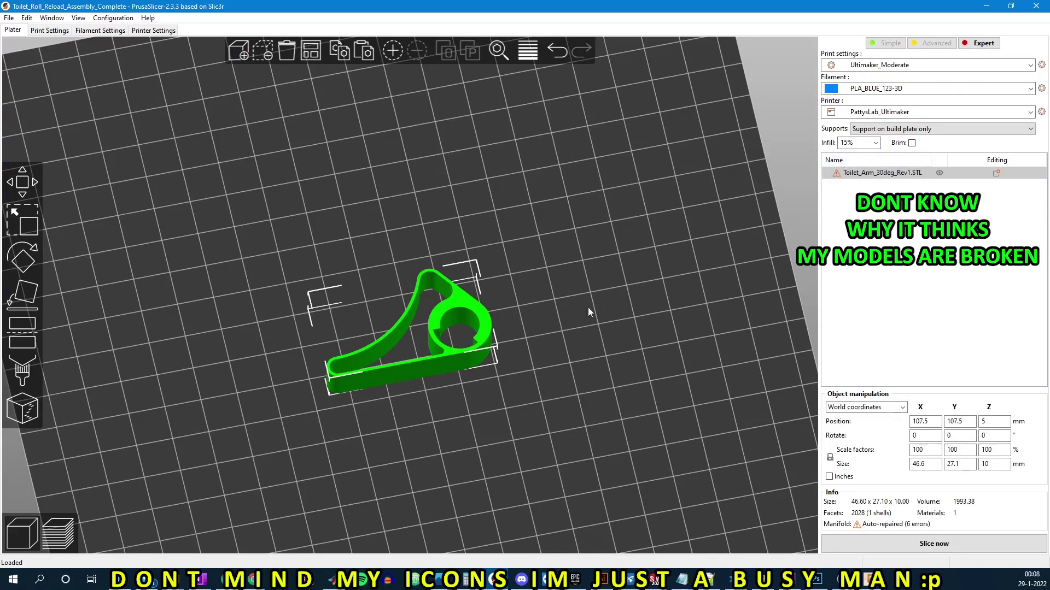
- Add a second spring-arm instance, arrange both on the bed, and open Print Settings
left_click_drag(588, 308, 537, 336)
scroll(544, 332, "up", 2)
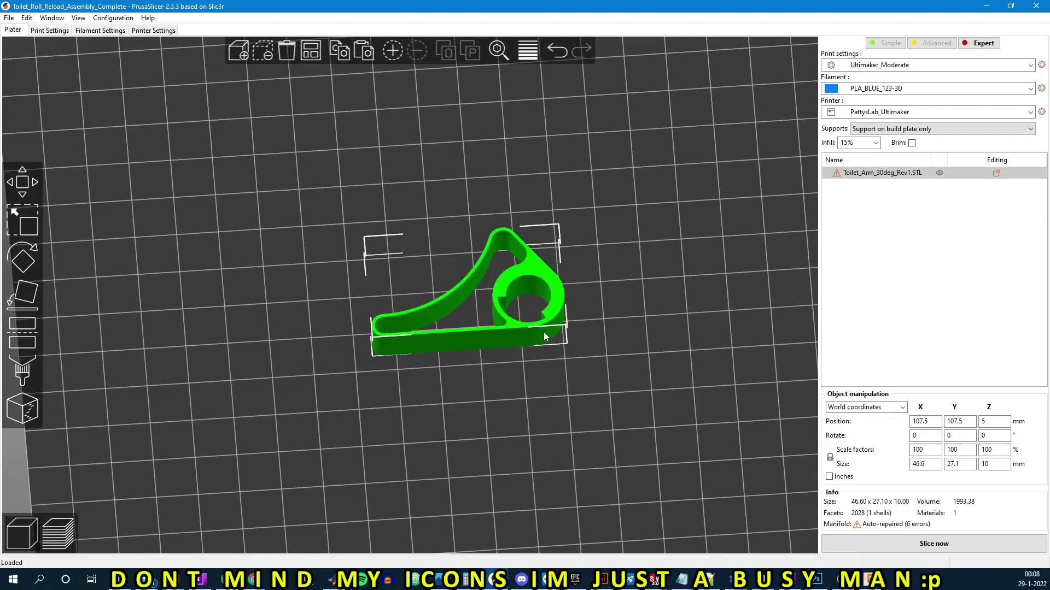
key("1")
key("plus")
key("a")
left_click(399, 364)
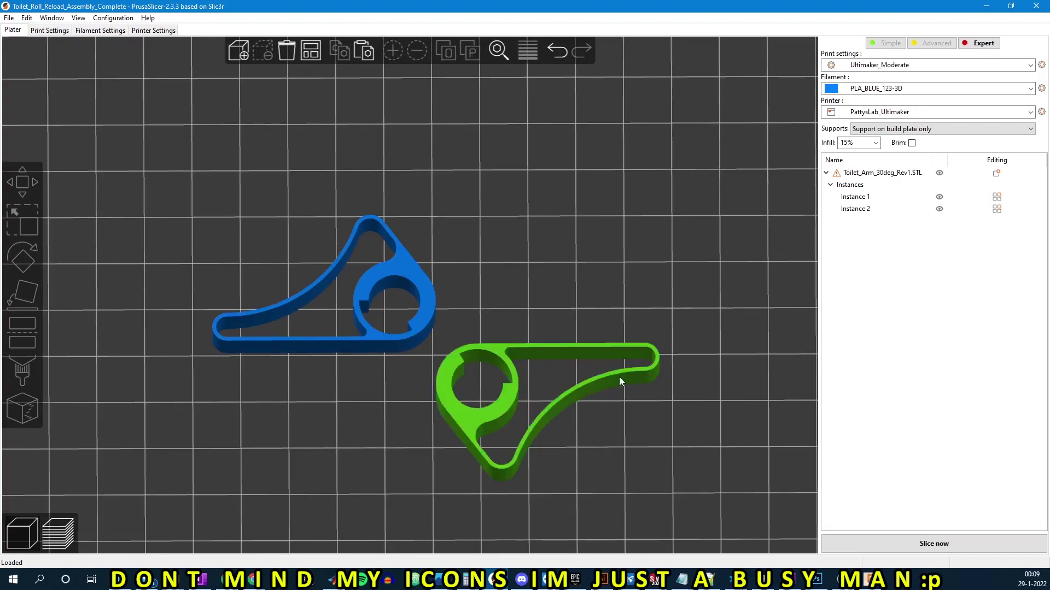
key("ctrl+2")
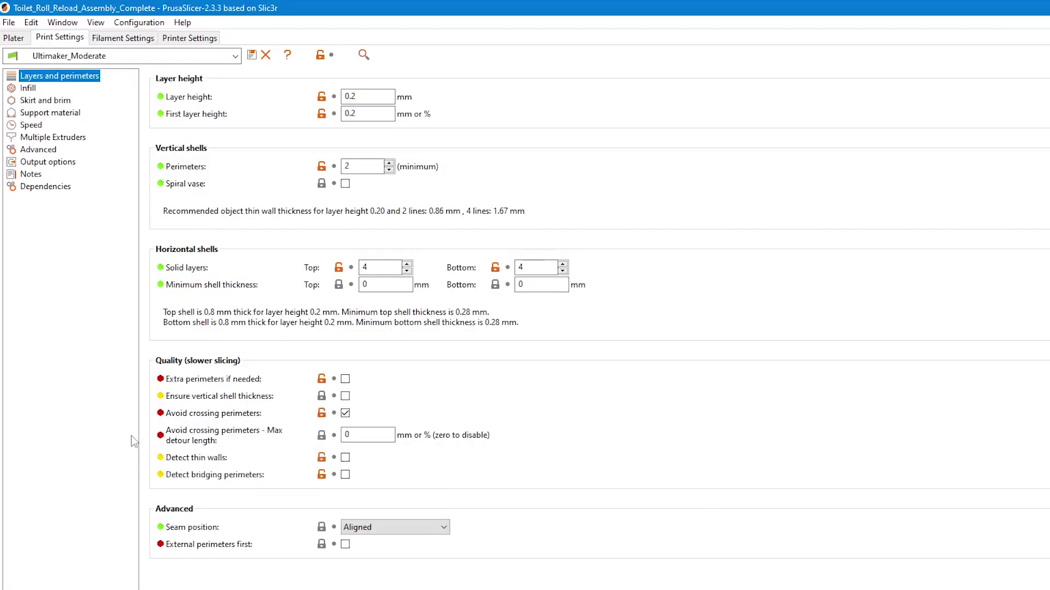
- Read the tooltip explaining the Avoid crossing perimeters setting
mouse_move(181, 422)
mouse_move(260, 418)
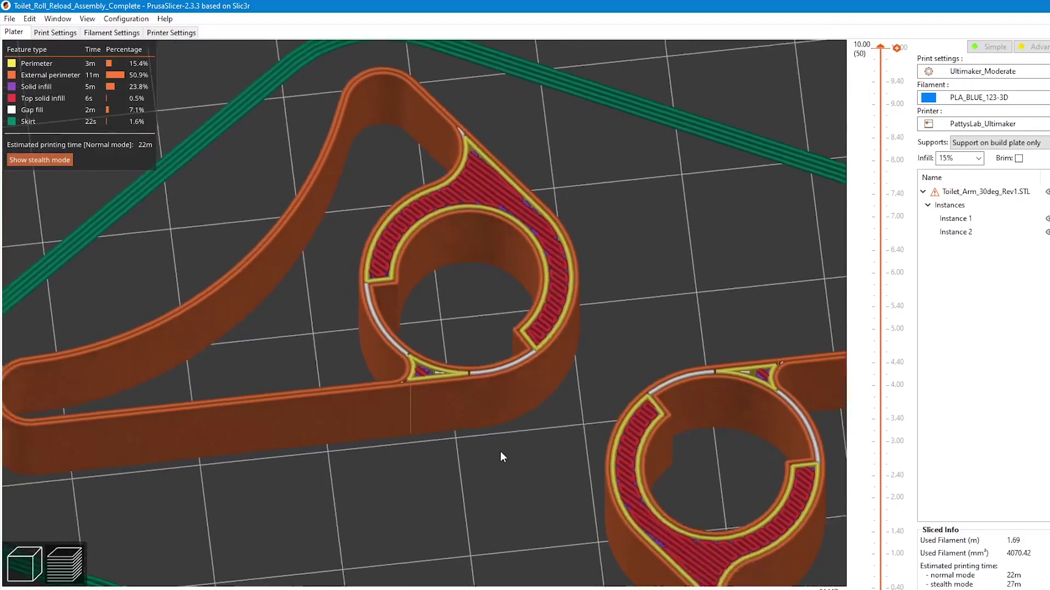
- Move the tool marker along the arm's top-layer outline and orbit around the arm and ring
scroll(500, 451, "up", 5)
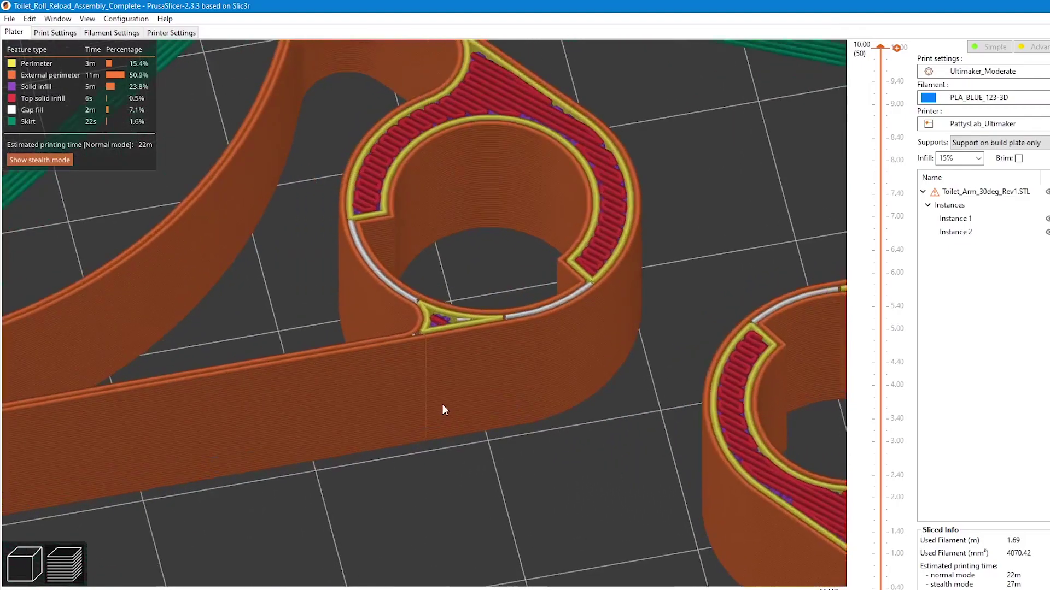
scroll(428, 370, "up", 2)
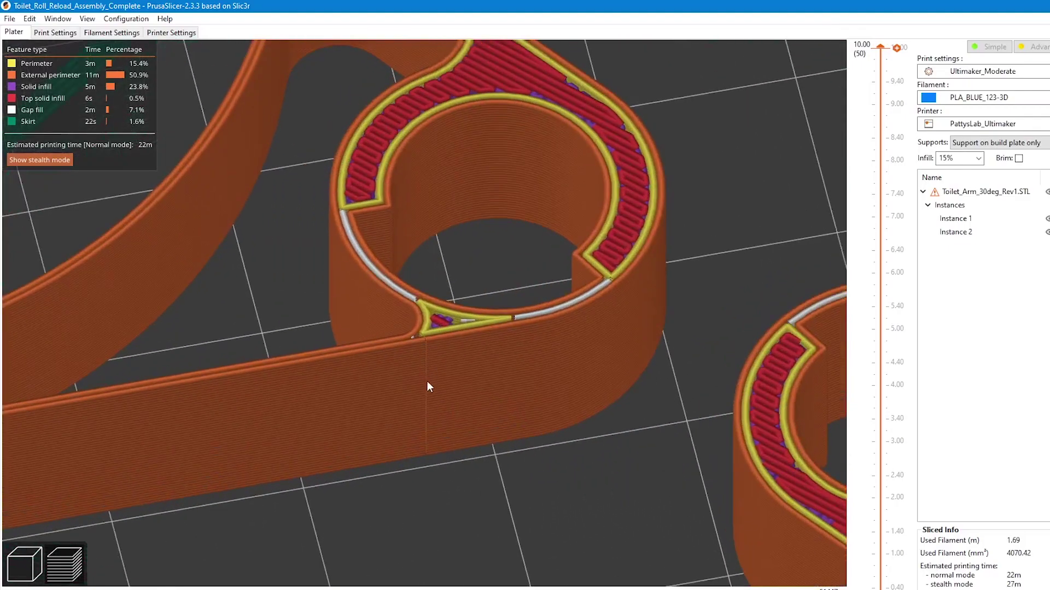
left_click(425, 588)
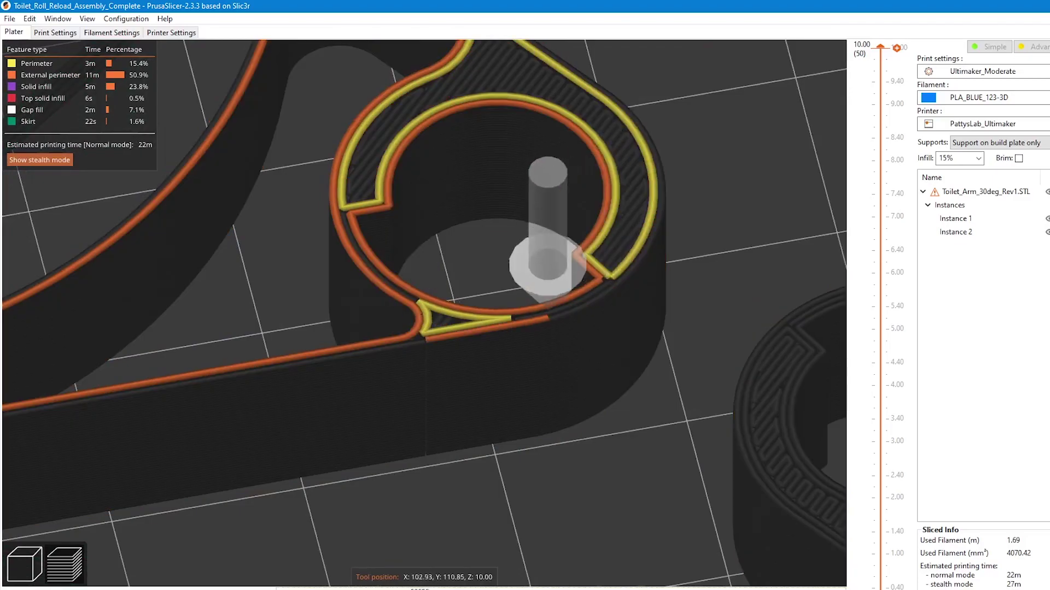
left_click_drag(424, 588, 445, 588)
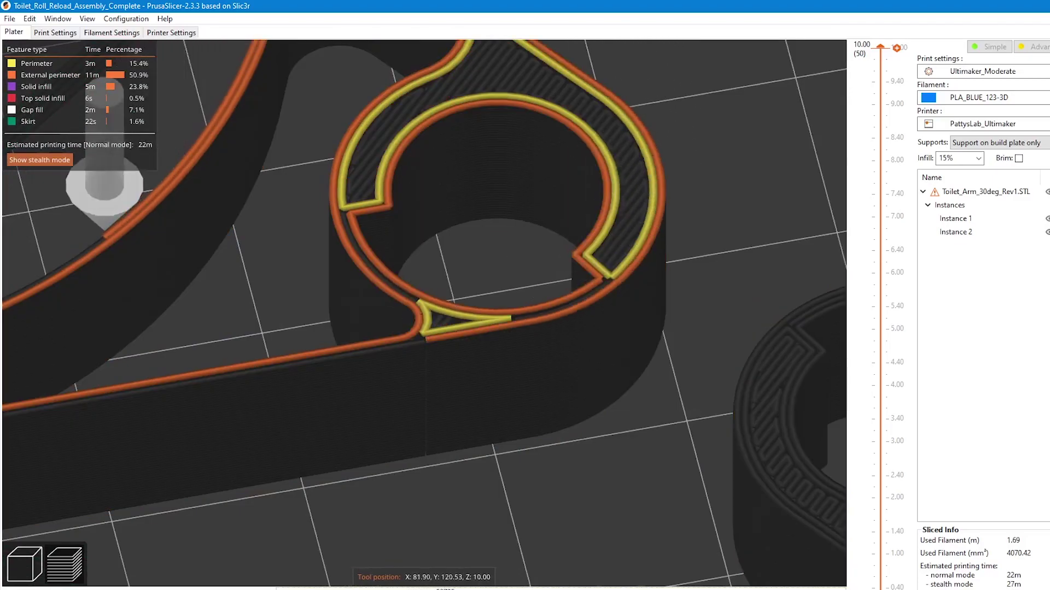
scroll(448, 478, "down", 3)
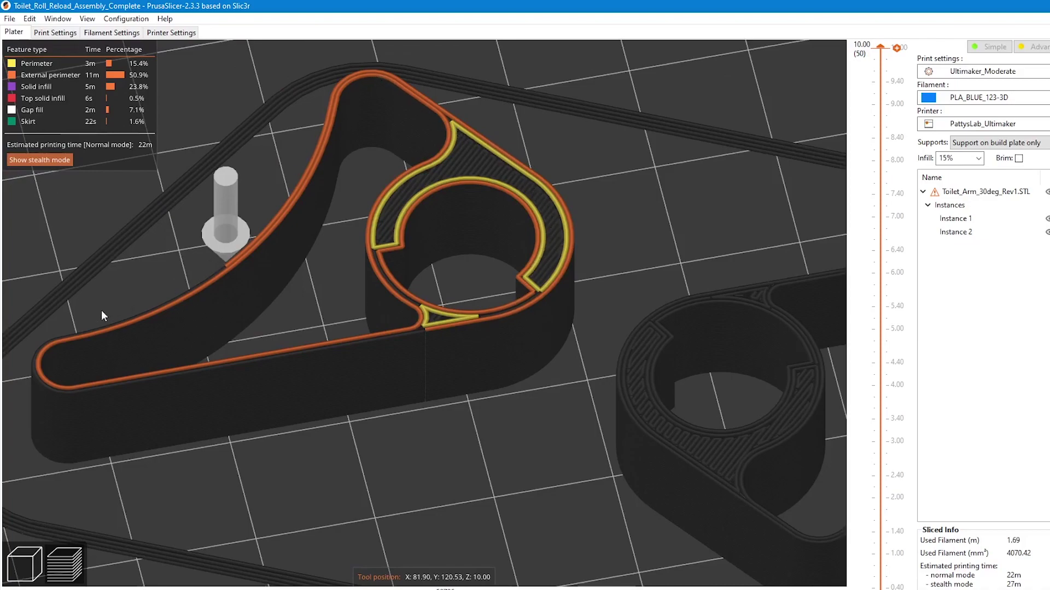
mouse_move(261, 252)
left_mouse_down()
mouse_move(316, 327)
mouse_move(355, 314)
mouse_move(327, 321)
left_mouse_up()
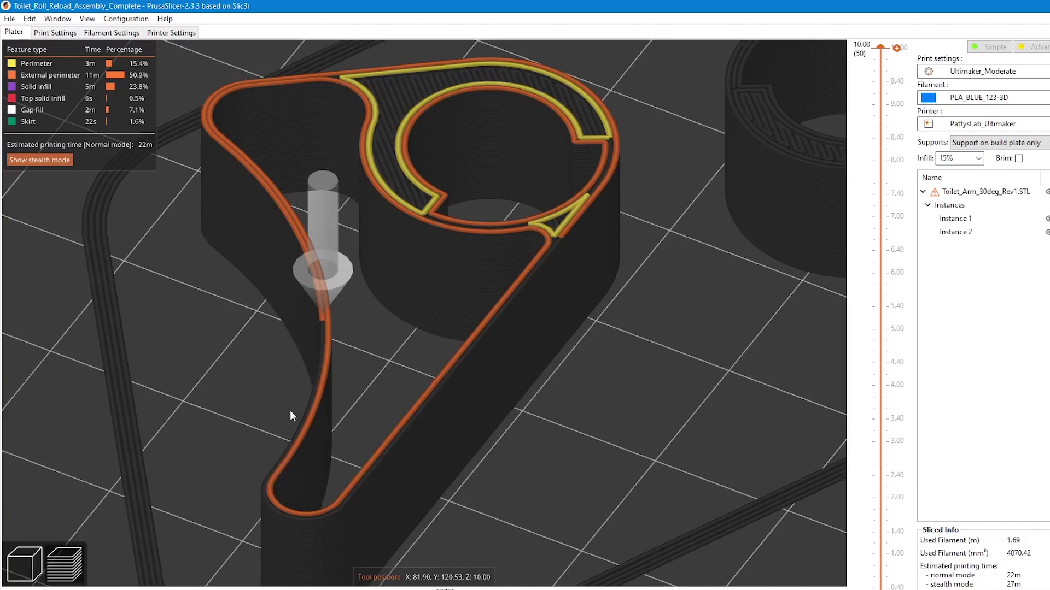
- Inspect the 0.45 default extrusion width in Advanced print settings, then return to the preview
left_click_drag(324, 300, 179, 198)
left_click(55, 32)
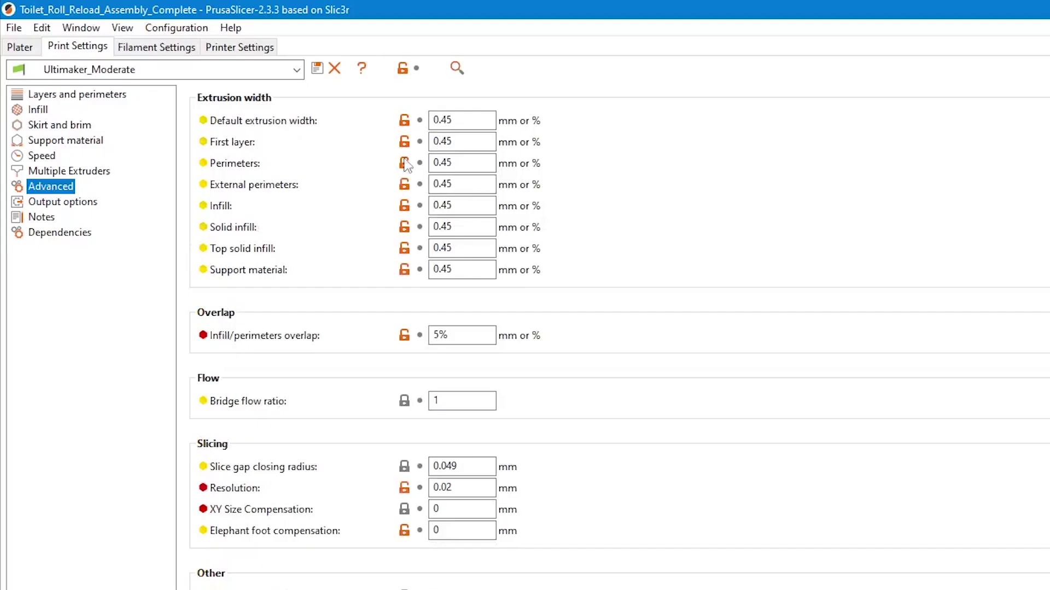
left_click(329, 86)
left_click_drag(329, 86, 322, 87)
double_click(450, 121)
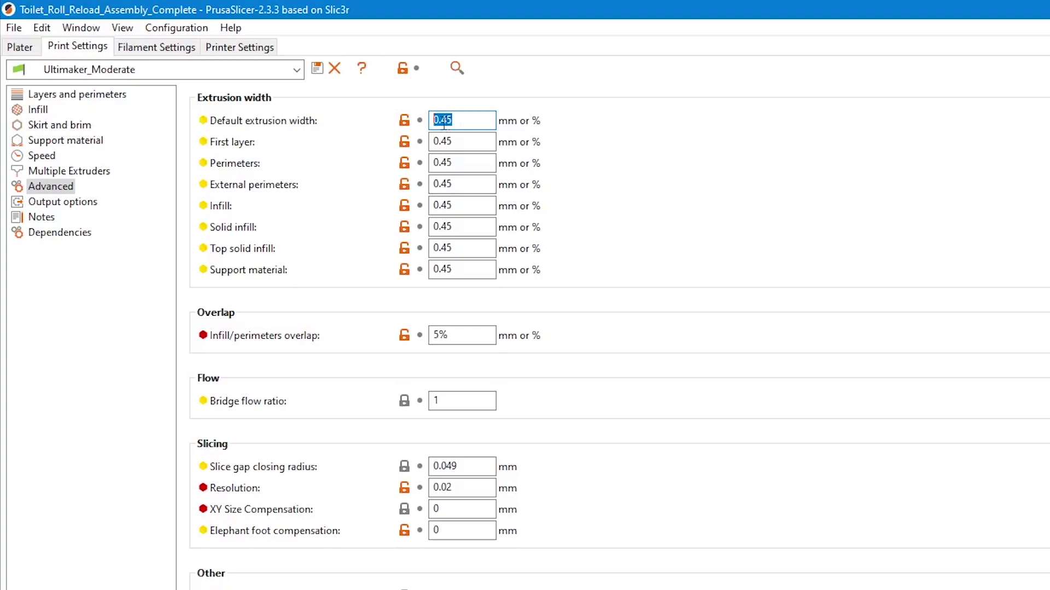
key("ctrl+1")
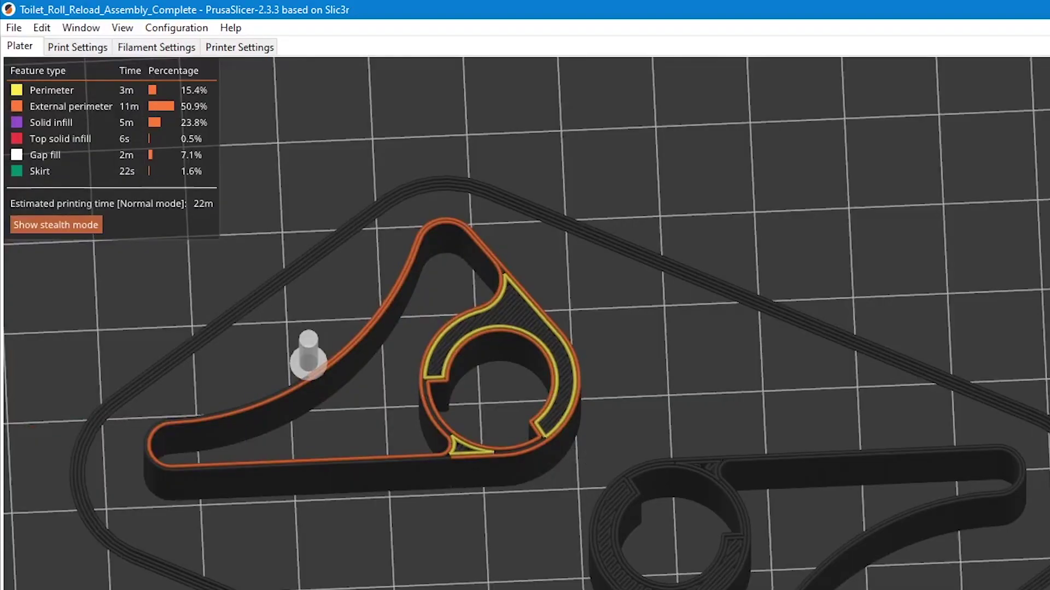
- Step the tool marker through the top layer's infill and back to the first arm's tip, zooming in
key("Right")
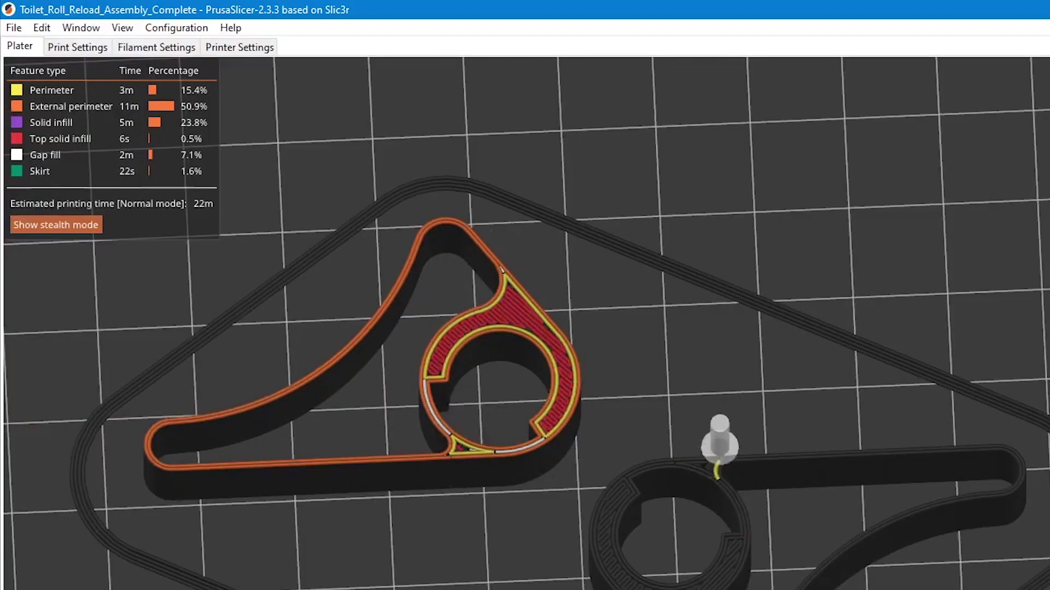
key("Left")
key("Left")
key("Left")
key("Left")
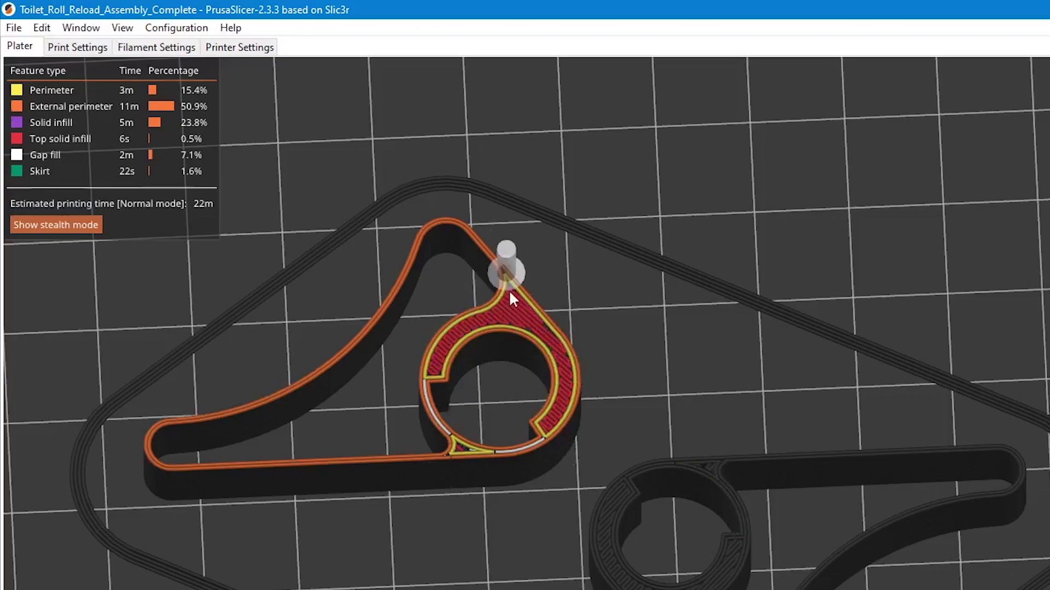
scroll(572, 427, "up", 3)
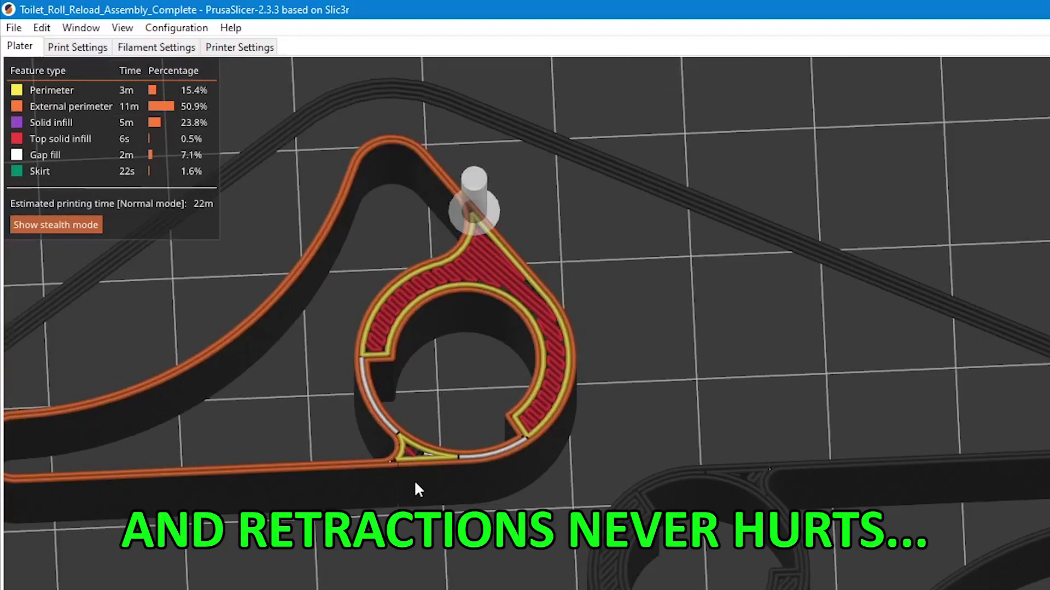
scroll(432, 470, "down", 2)
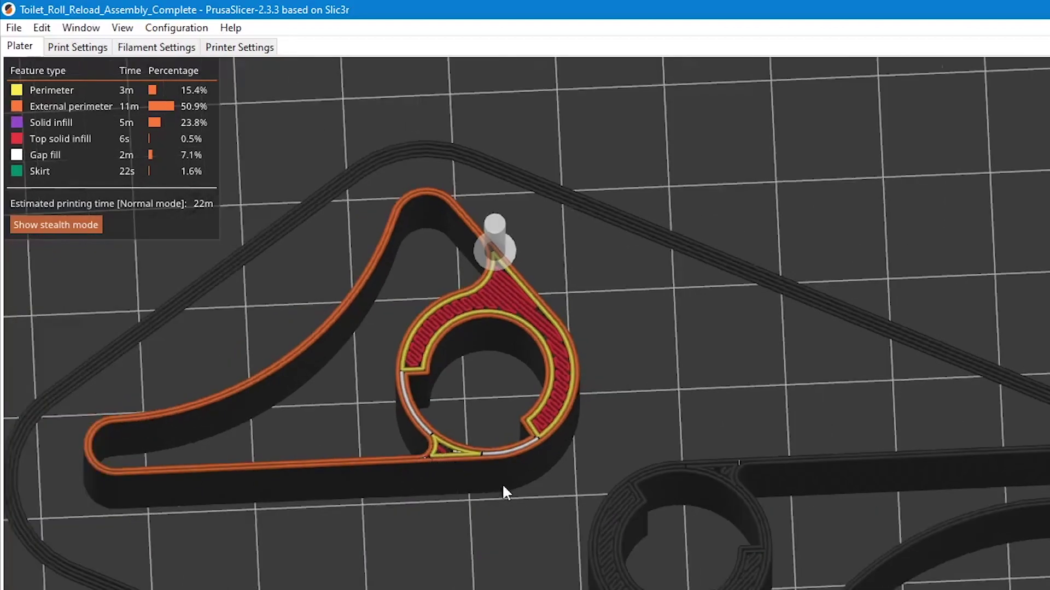
scroll(502, 492, "up", 1)
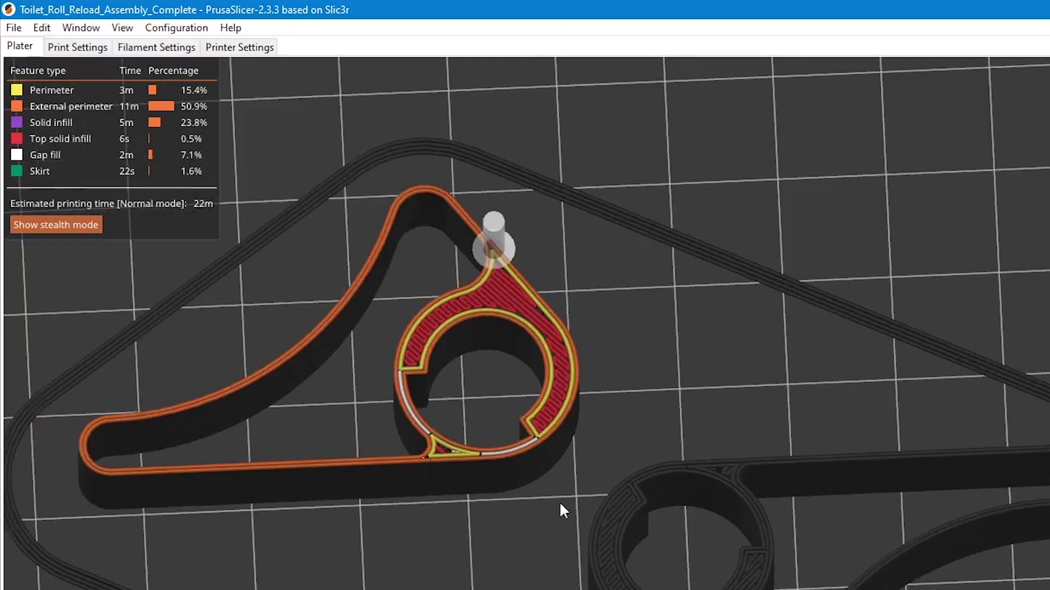